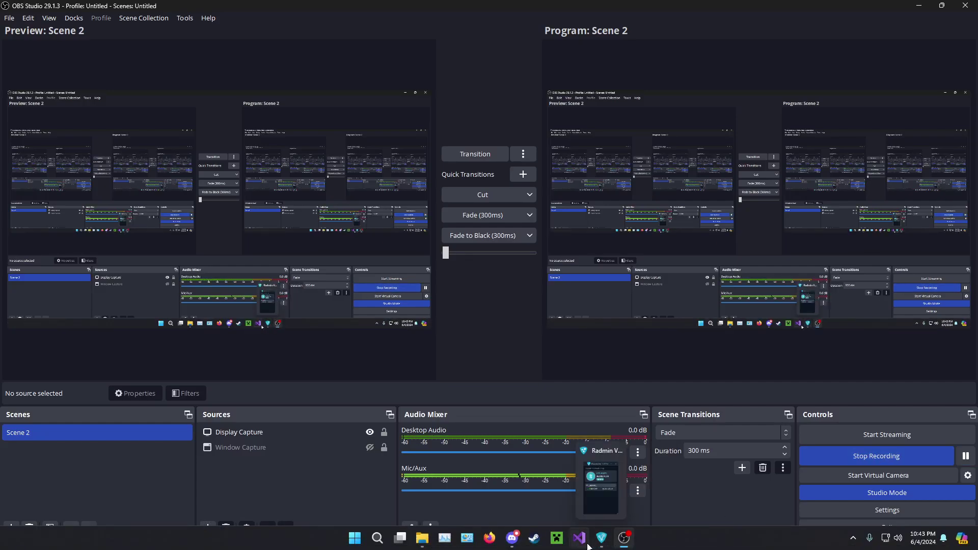
Minimize OBS Studio and launch the Space Game Multiplayer Project application from the Space Game R1 folder.
click(927, 5)
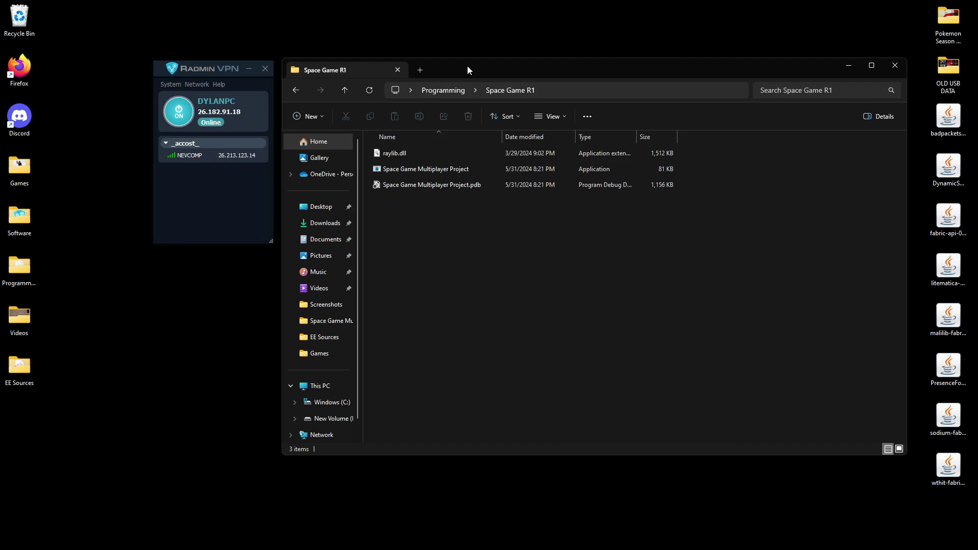
click(220, 66)
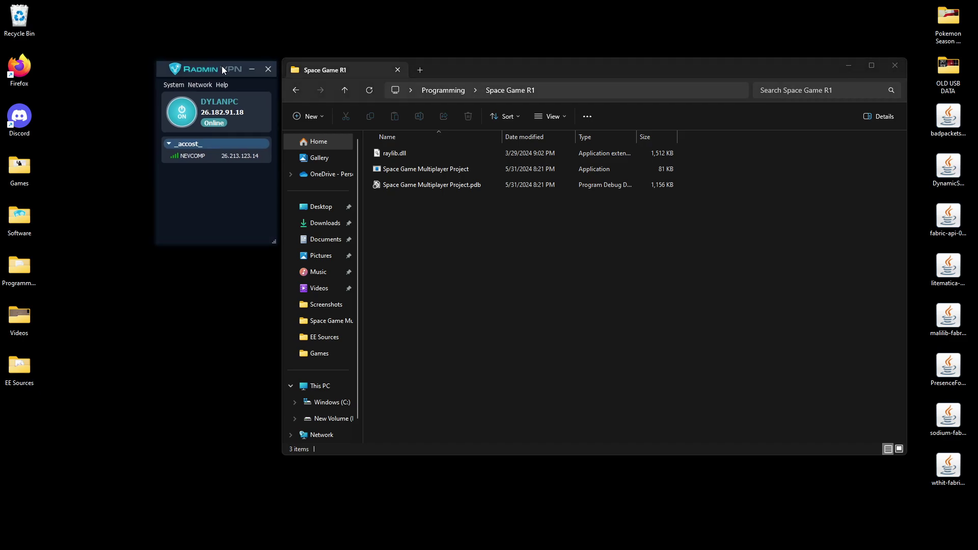
drag(222, 65, 215, 62)
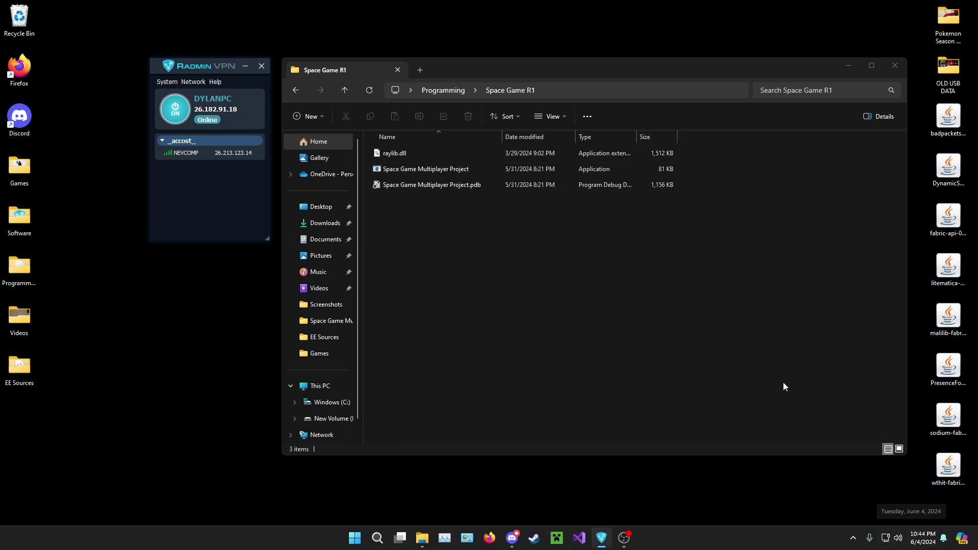
click(496, 169)
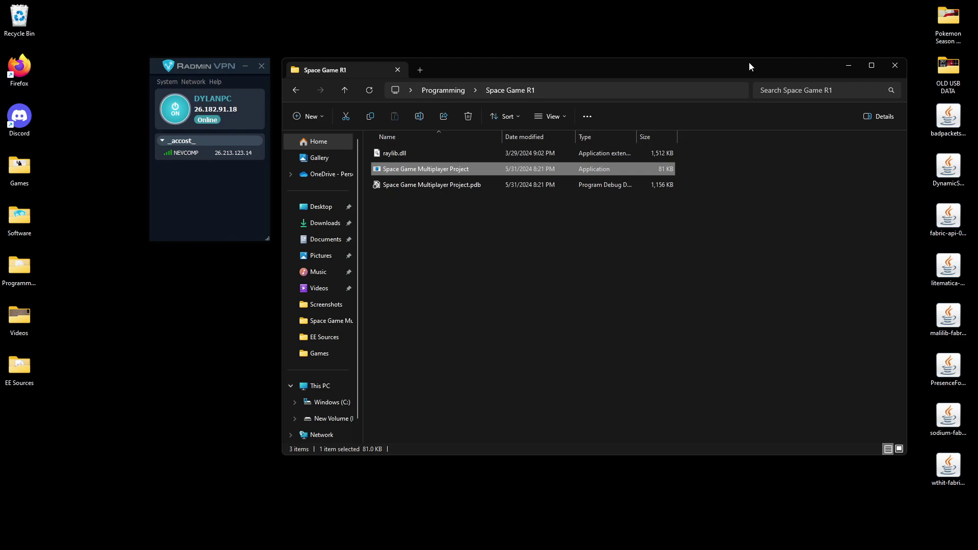
key(Return)
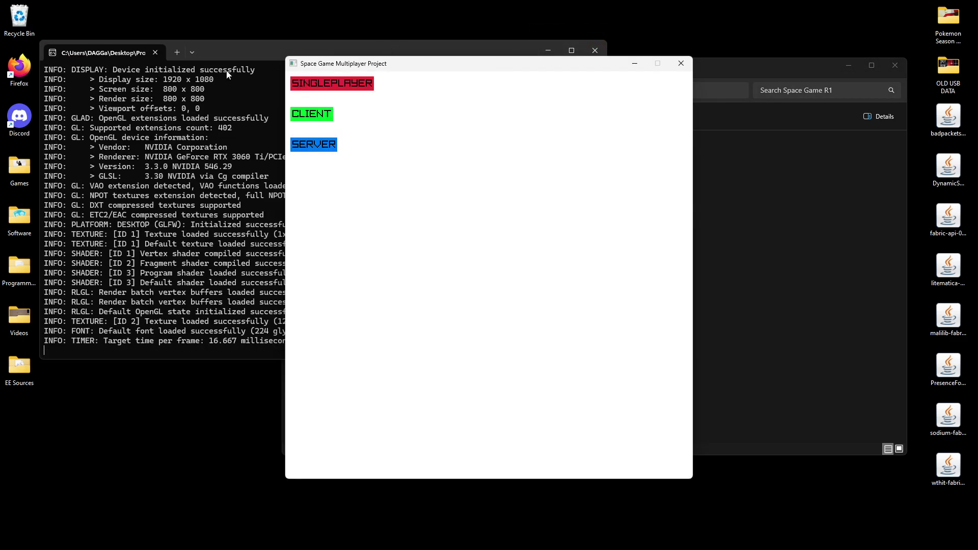
Arrange the console and game windows so the game and VPN windows are unobstructed, and close the Space Game R1 folder.
drag(225, 53, 216, 501)
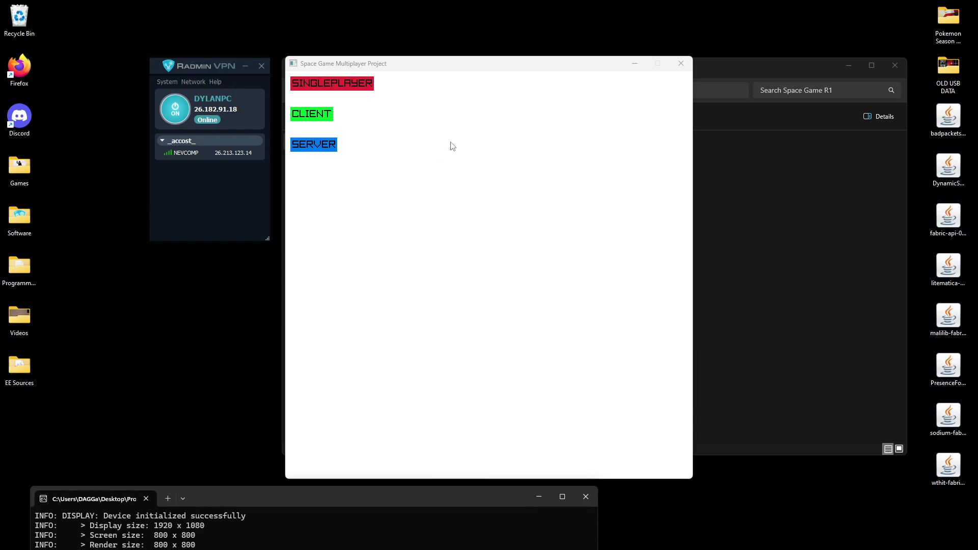
drag(468, 70, 500, 64)
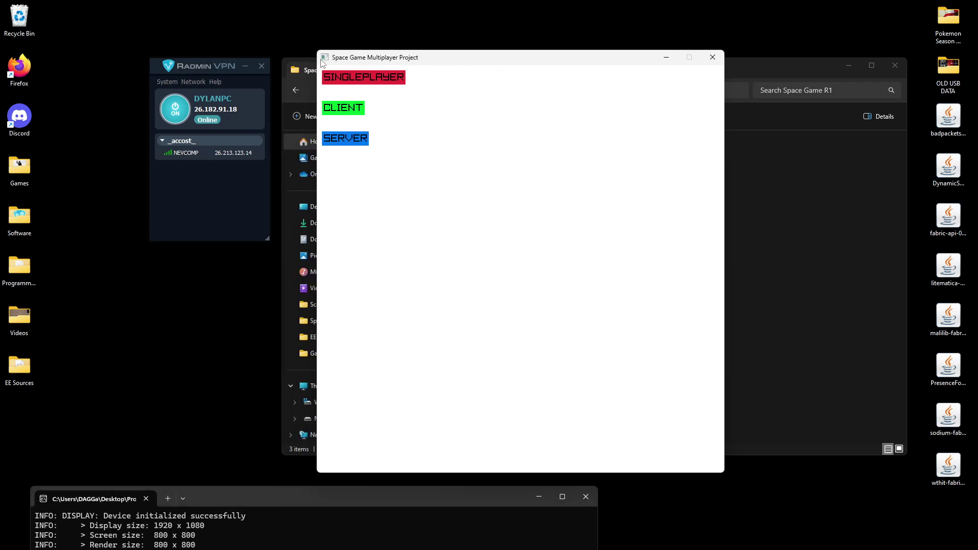
drag(807, 77, 692, 502)
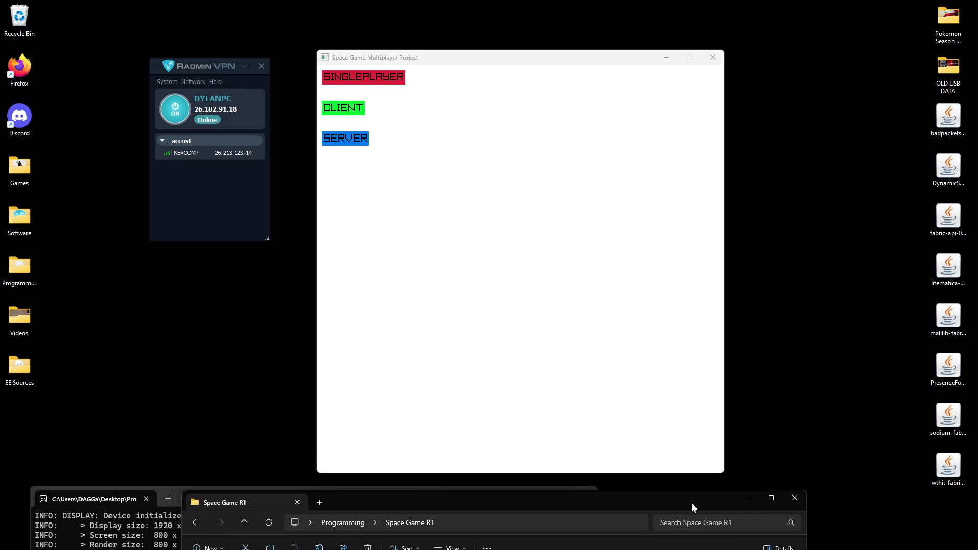
click(794, 502)
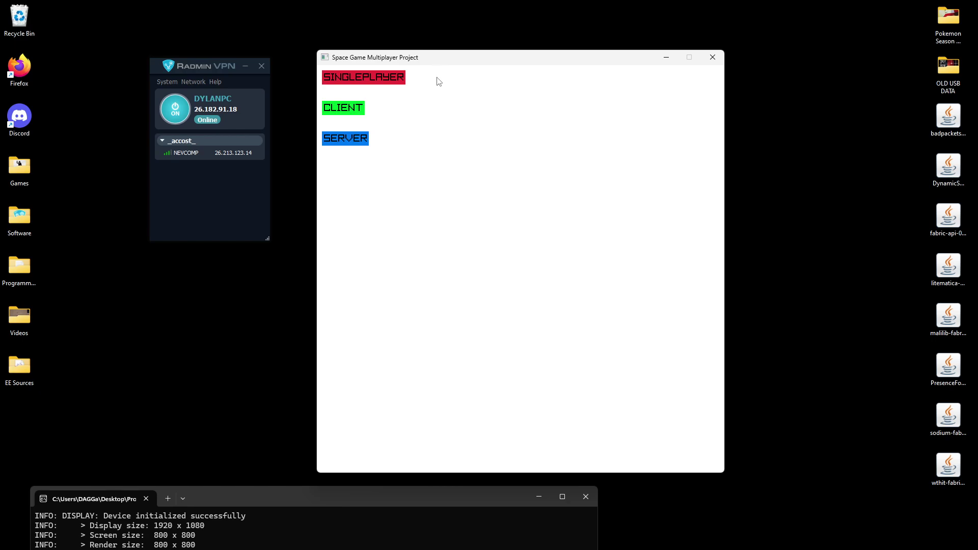
Start the game in server mode and allow it through Windows Firewall on public and private networks.
click(352, 139)
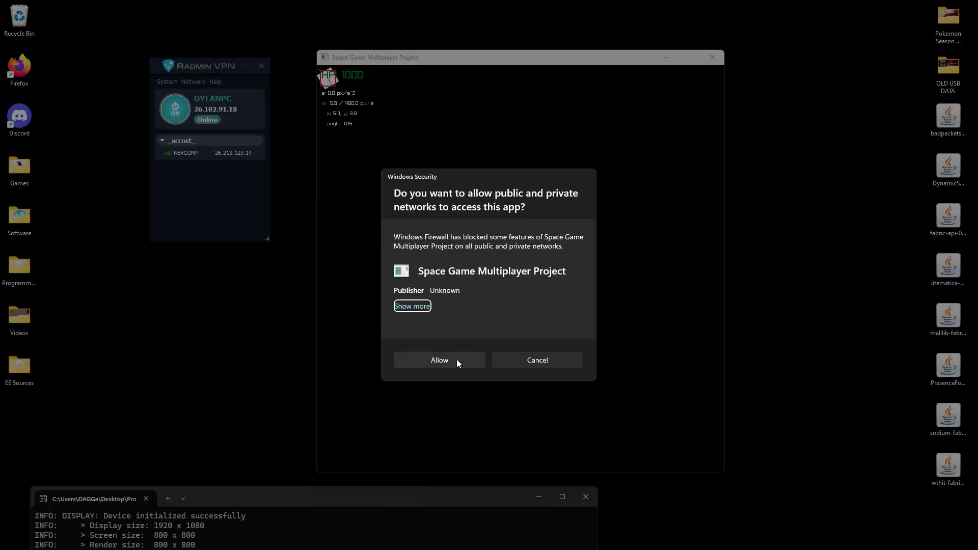
click(457, 360)
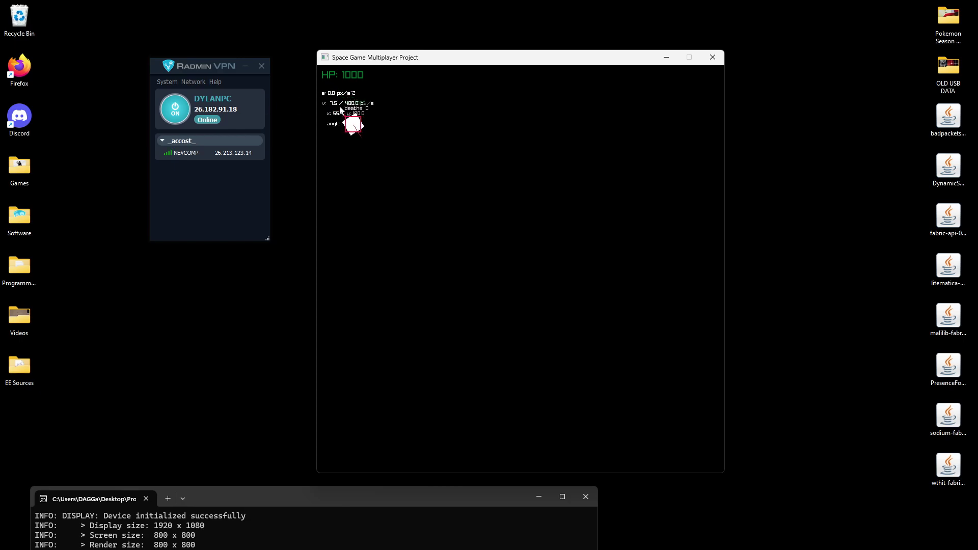
key(w)
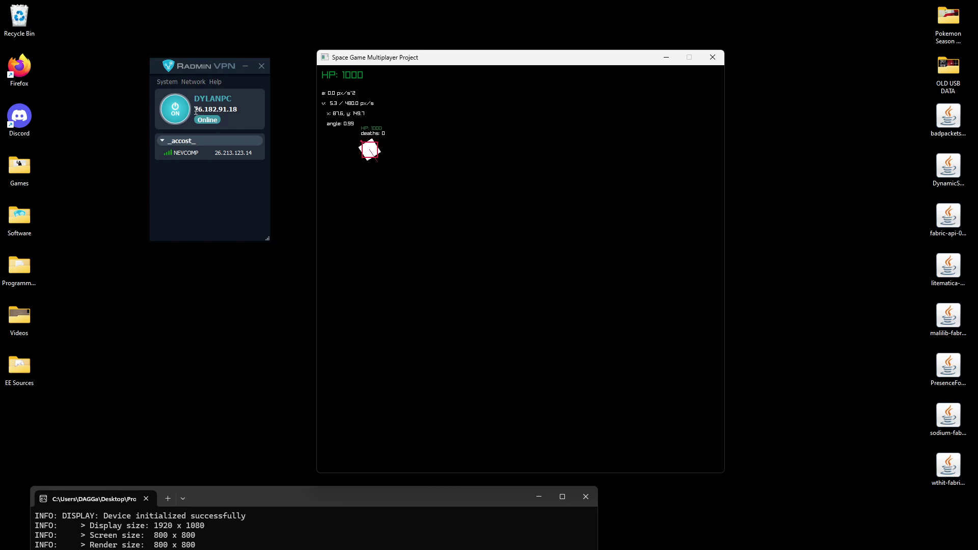
Point out the host computer's IP address in Radmin VPN.
drag(196, 111, 237, 110)
click(237, 110)
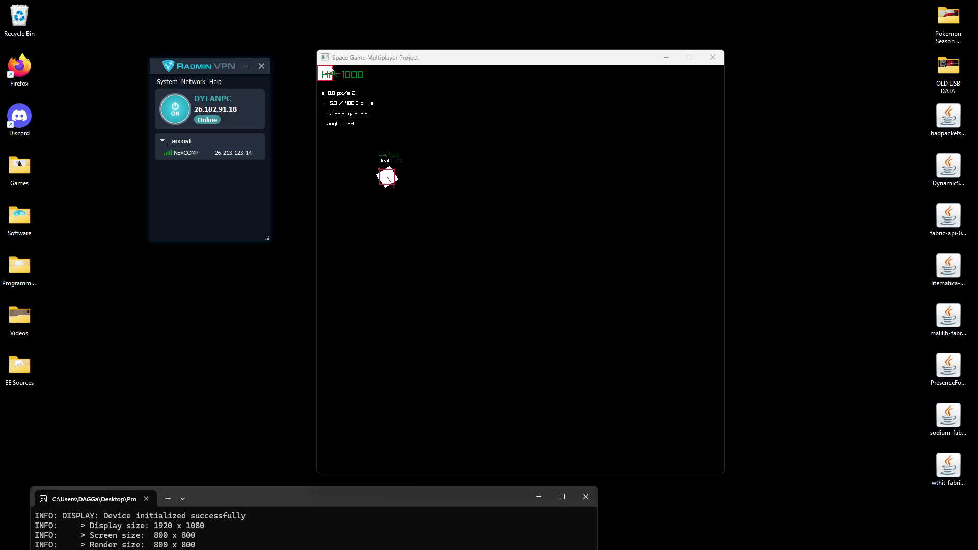
Fly the host's ship diagonally down across the arena while shooting at the other player's ship.
click(426, 177)
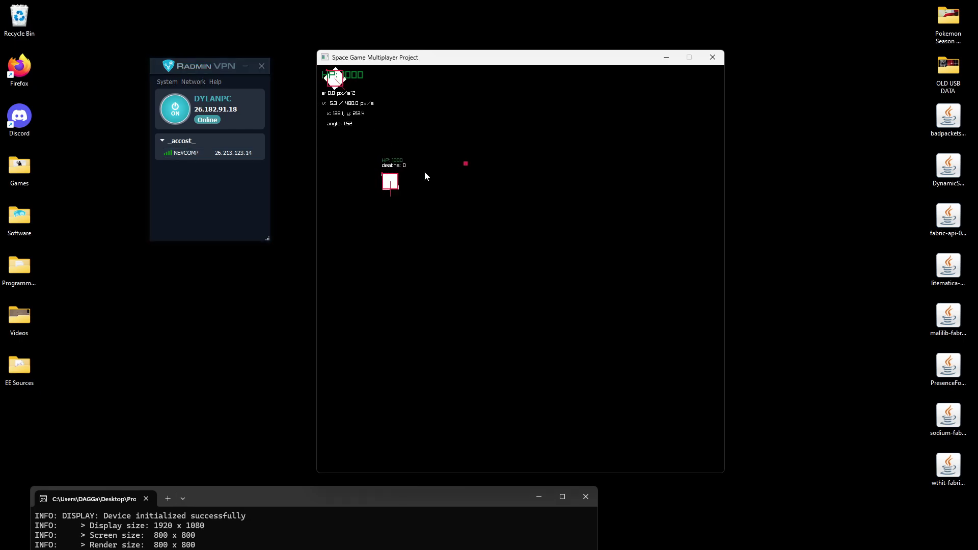
key(w)
key(a)
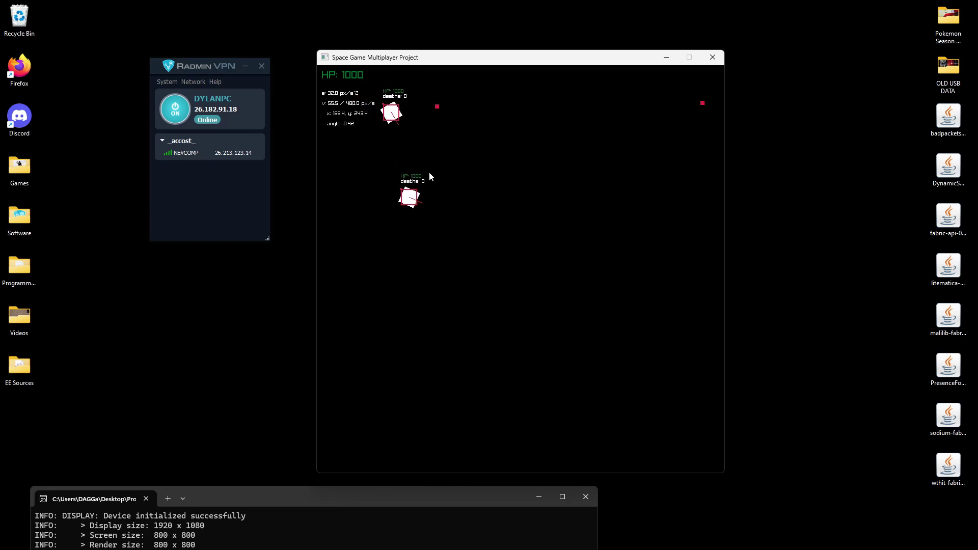
click(432, 126)
click(476, 120)
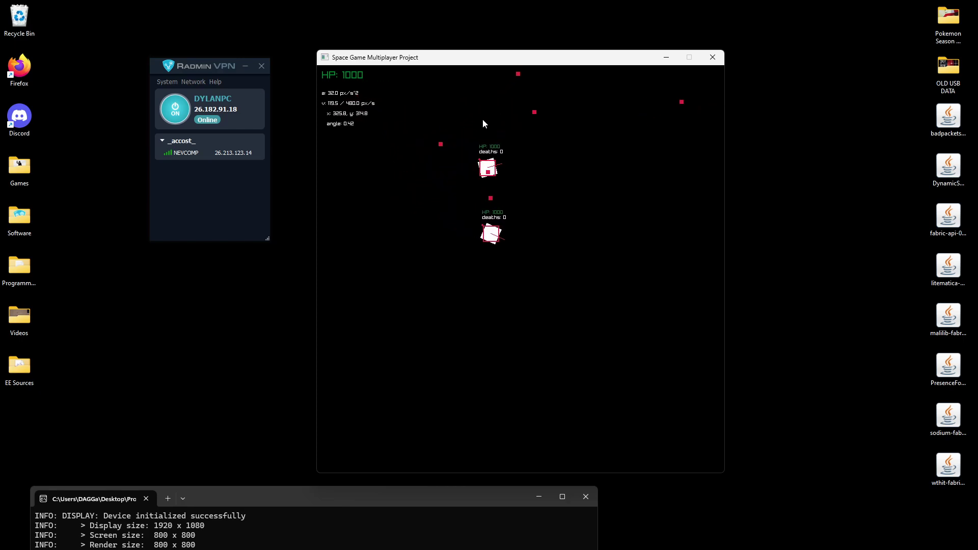
click(484, 118)
click(555, 99)
key(d)
click(555, 97)
click(492, 100)
click(485, 100)
key(d)
click(459, 145)
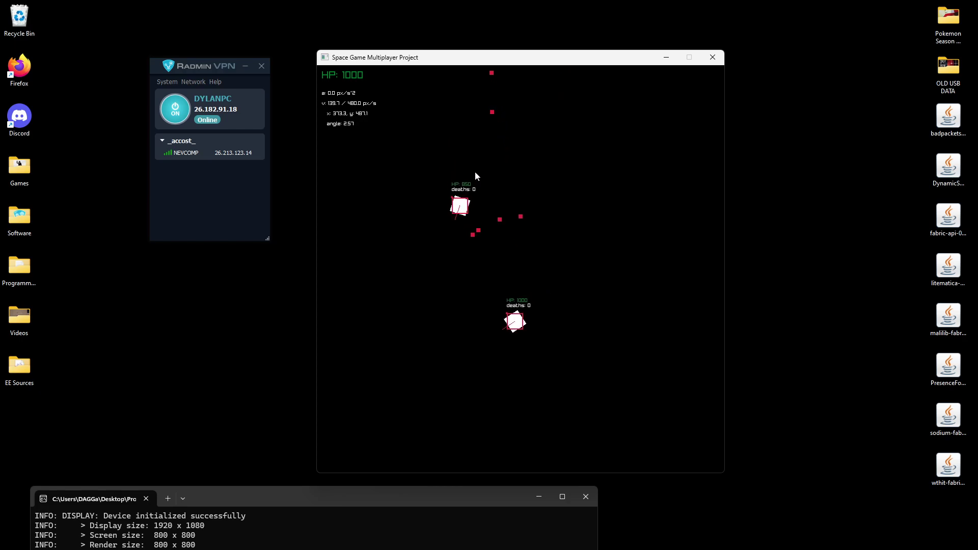
Turn the ship around toward the upper part of the arena while firing at the opponent.
click(424, 252)
key(a)
key(d)
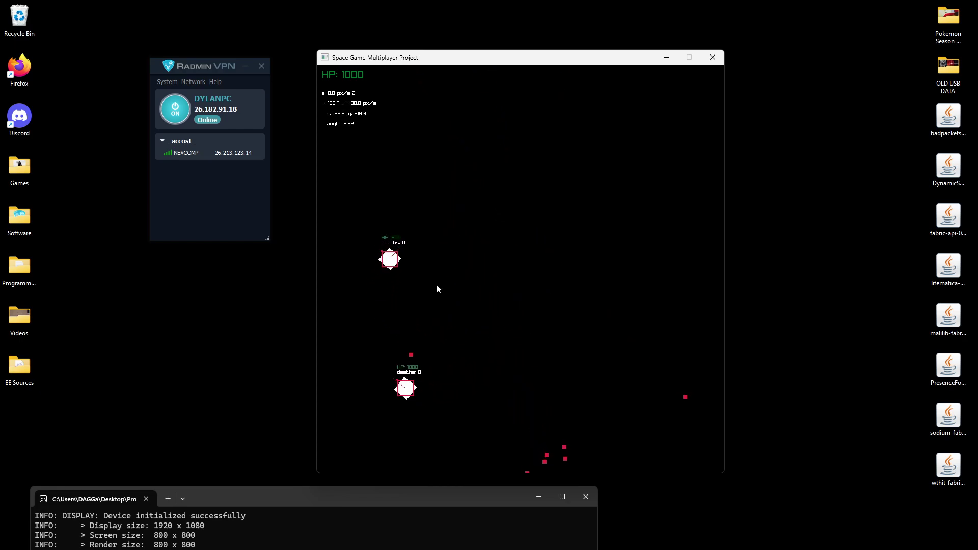
click(438, 282)
key(d)
key(s)
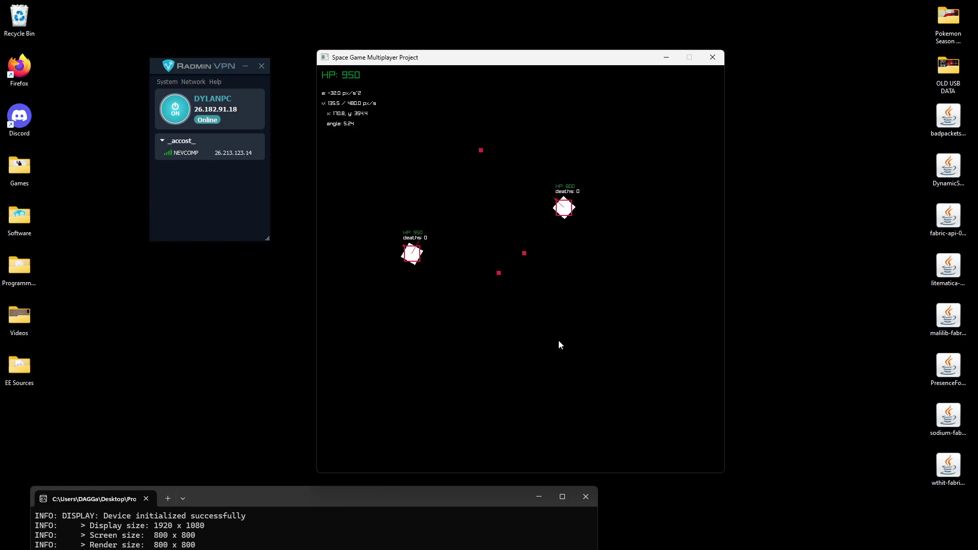
Brake the ship with reverse thrust and rotate it to face upward near the opponent.
key(s)
key(d)
key(s)
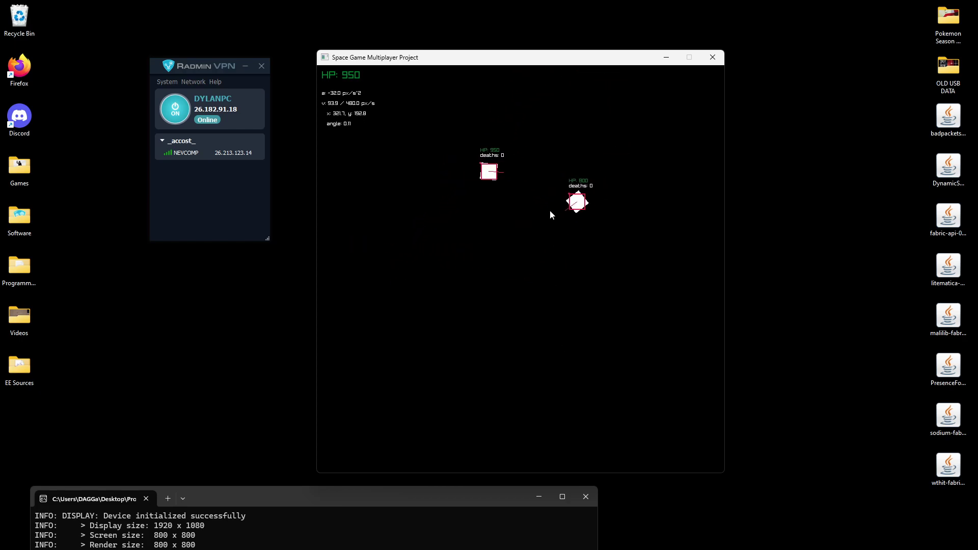
key(a)
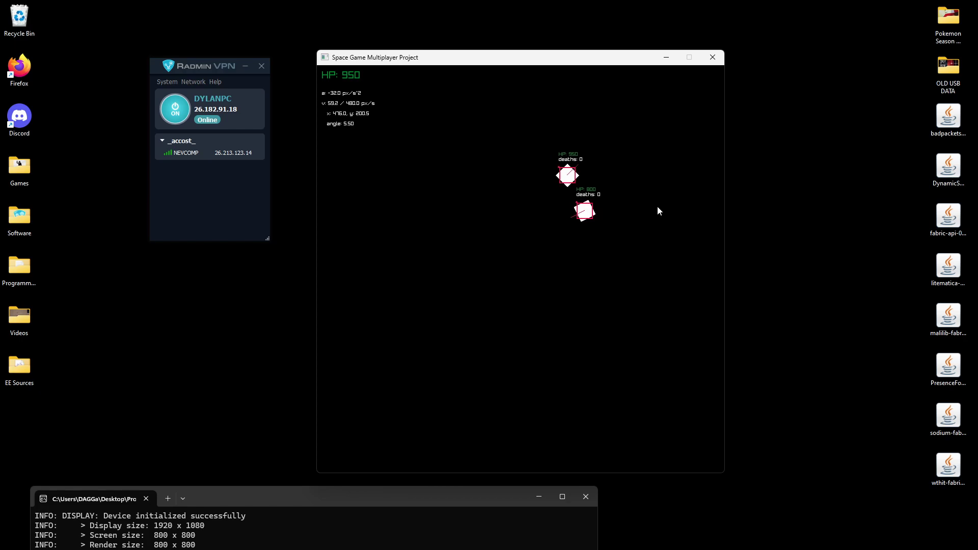
key(s)
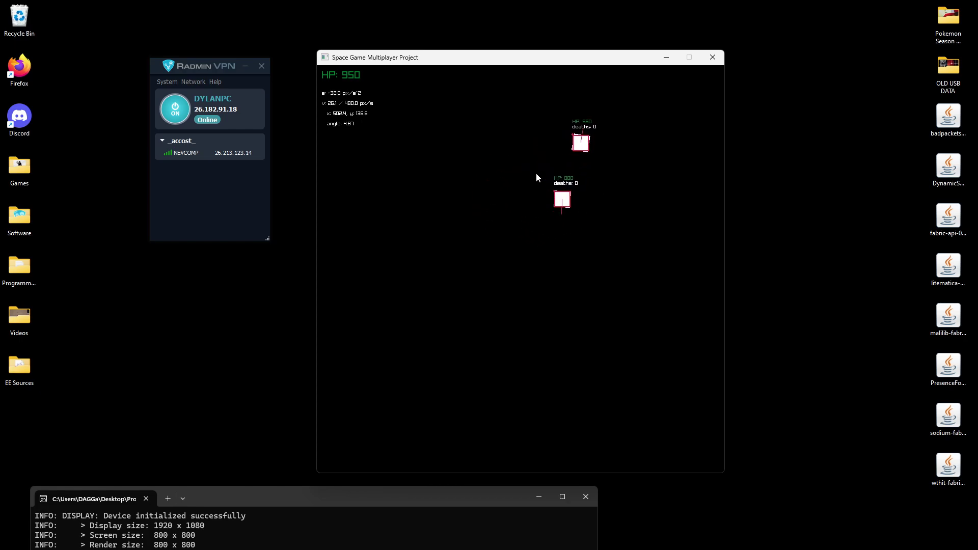
key(a)
key(s)
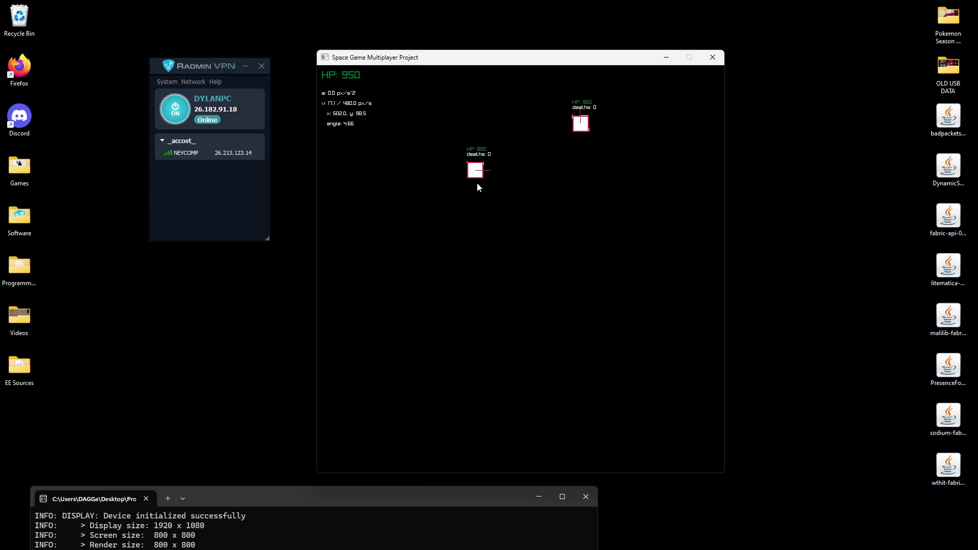
Shoot at the opponent's ship until it is destroyed, backing the host's ship away from the arena's upper edge.
click(487, 197)
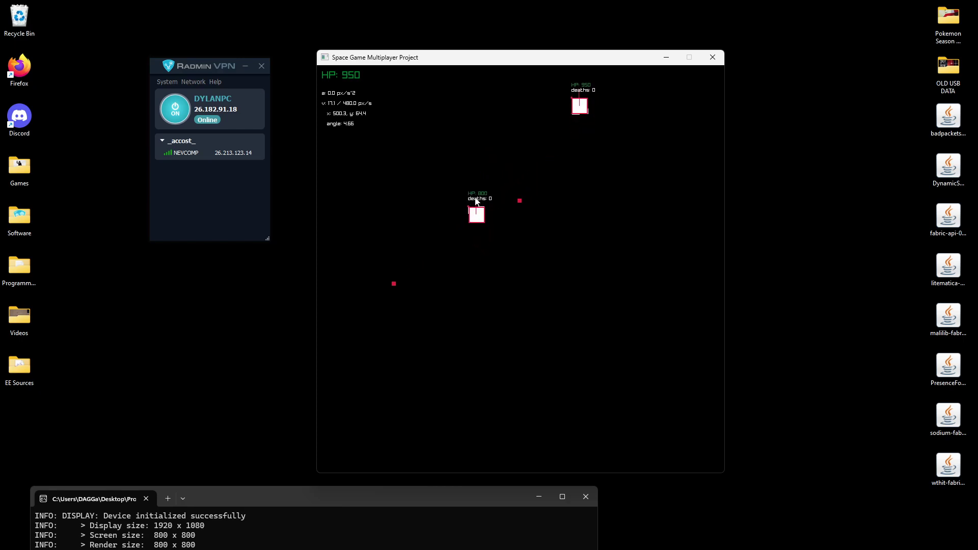
click(445, 120)
click(449, 119)
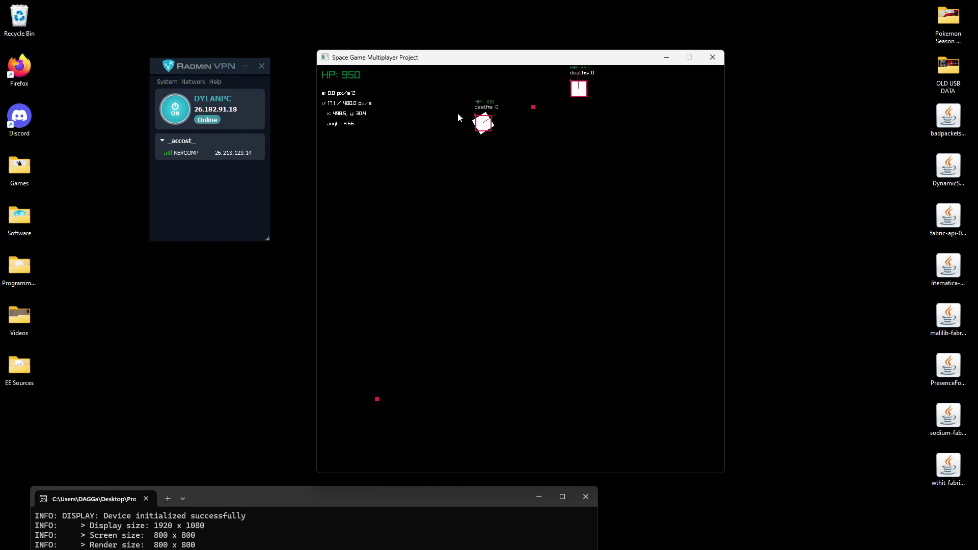
click(458, 113)
click(476, 123)
key(s)
key(s)
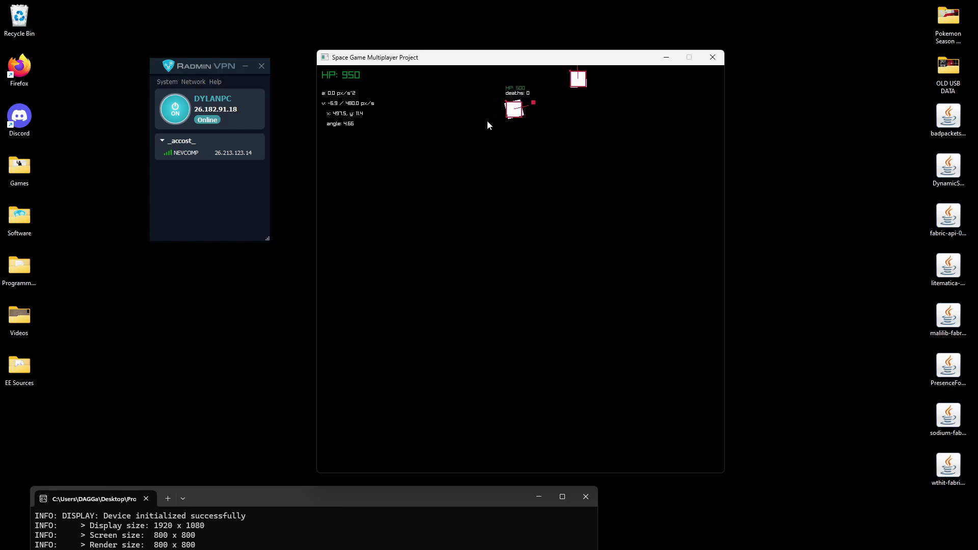
click(488, 118)
key(s)
click(493, 96)
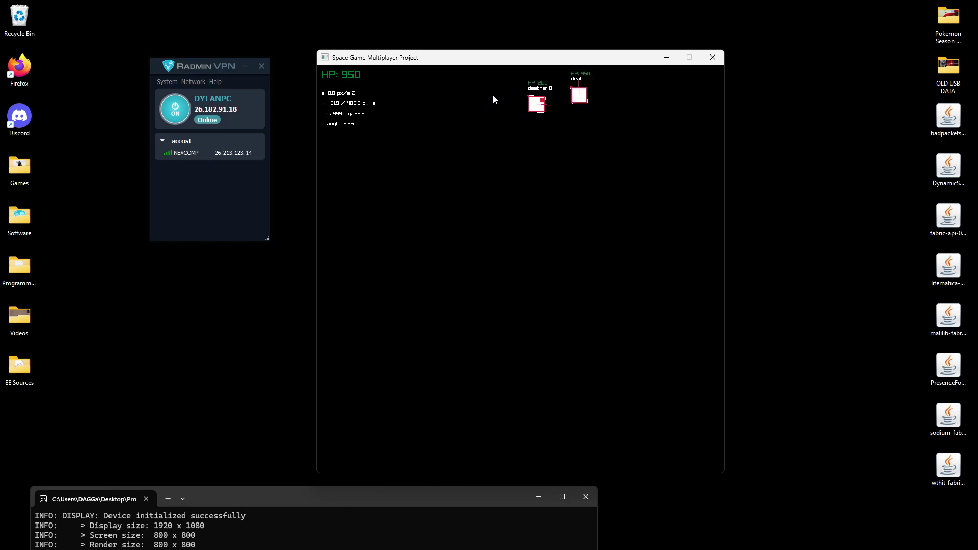
click(504, 99)
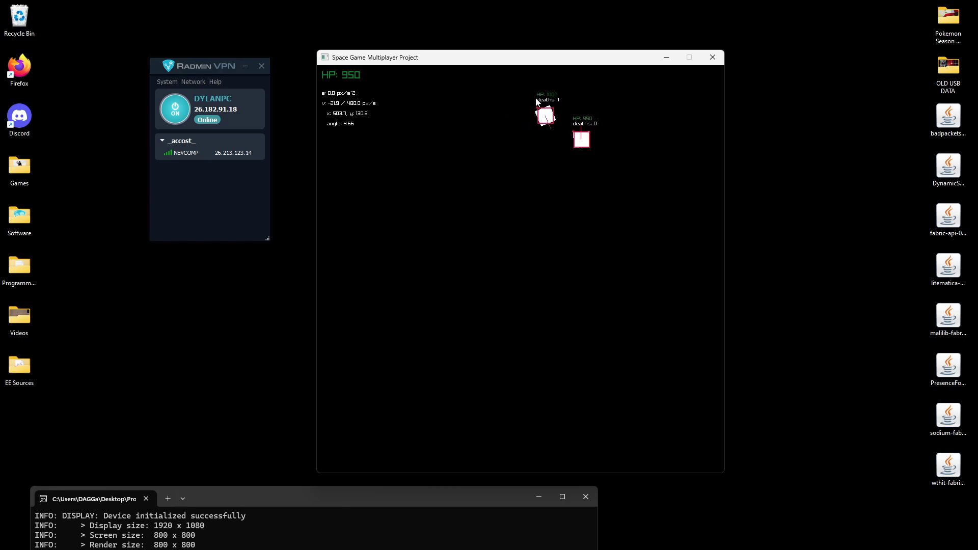
Slow the ship's backward drift and fire repeated shots at the respawned opponent.
key(w)
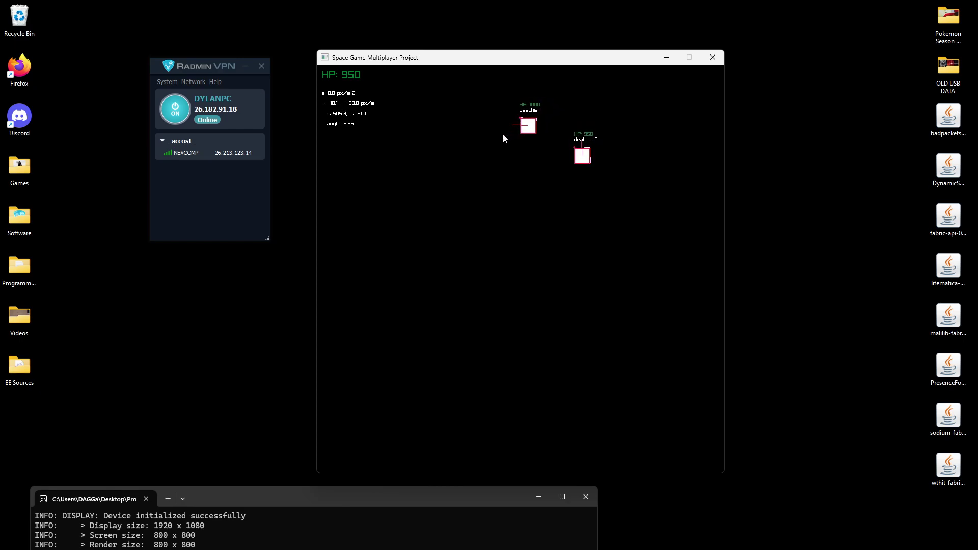
click(521, 113)
click(525, 109)
click(524, 108)
click(525, 119)
click(524, 129)
click(522, 135)
click(522, 138)
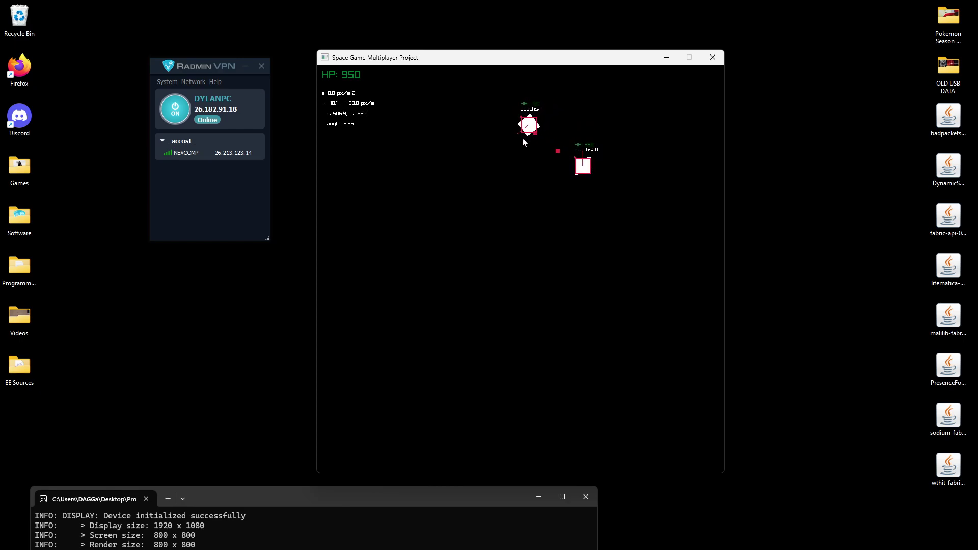
key(s)
key(a)
click(524, 145)
click(525, 146)
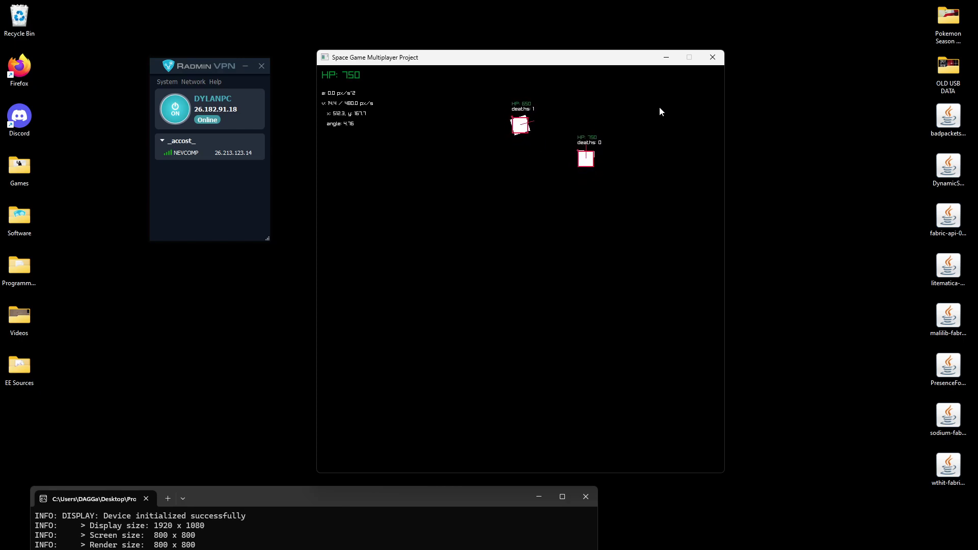
Back the ship away from the opponent, slow it down, and close the multiplayer game.
key(s)
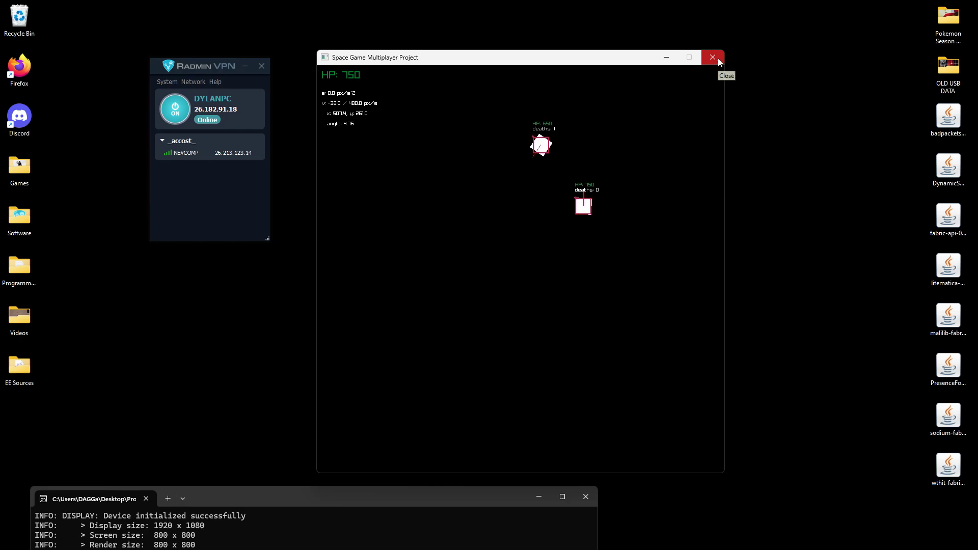
key(w)
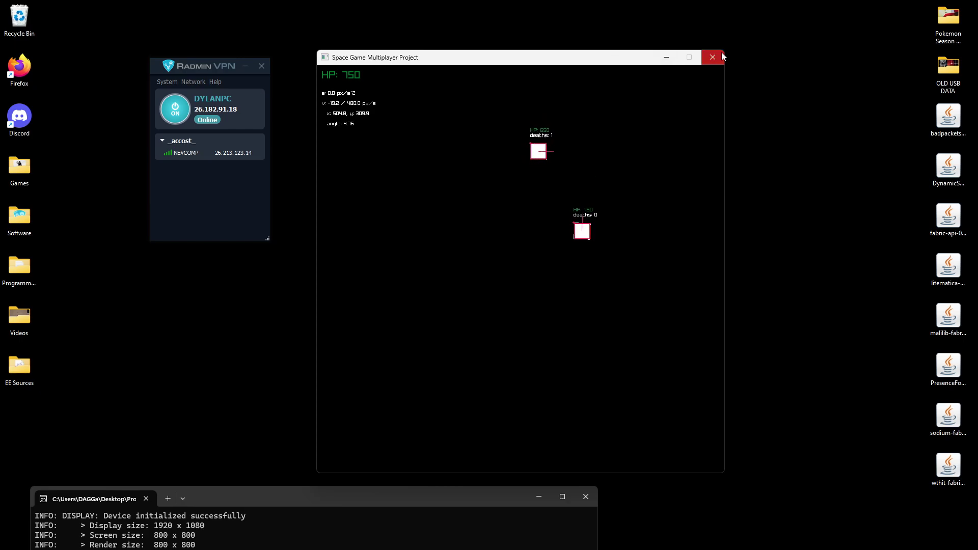
click(722, 52)
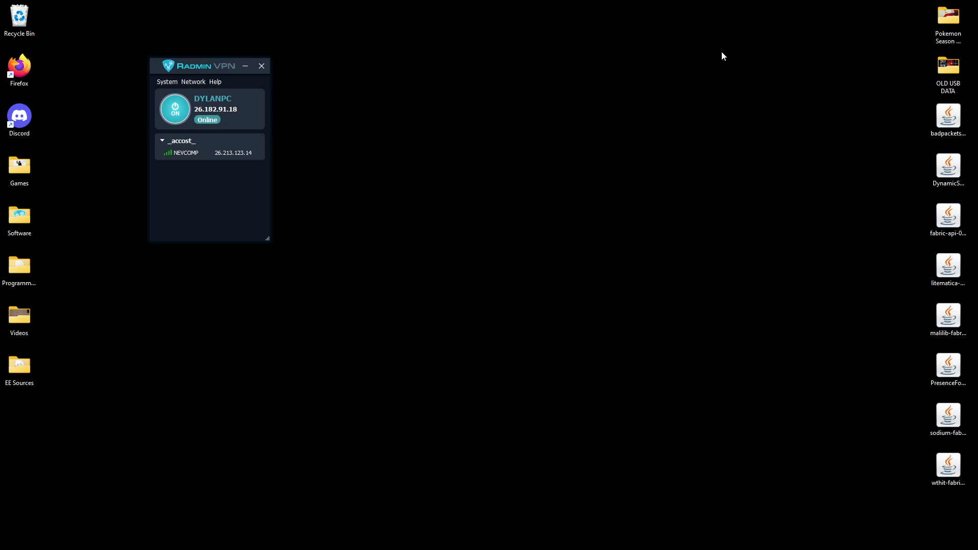
mouse_move(634, 527)
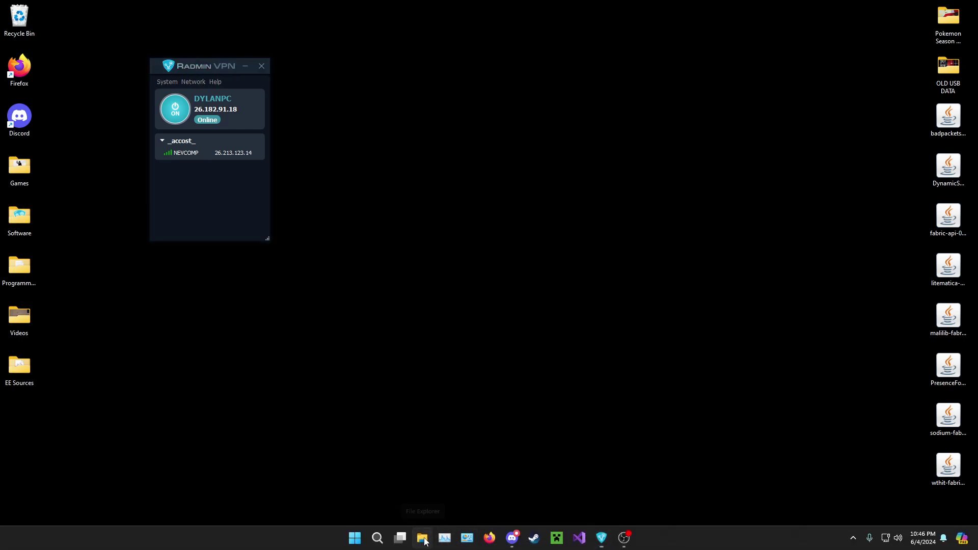
Open the recent Space Game R1 folder and launch the Space Game Multiplayer Project application.
right_click(425, 542)
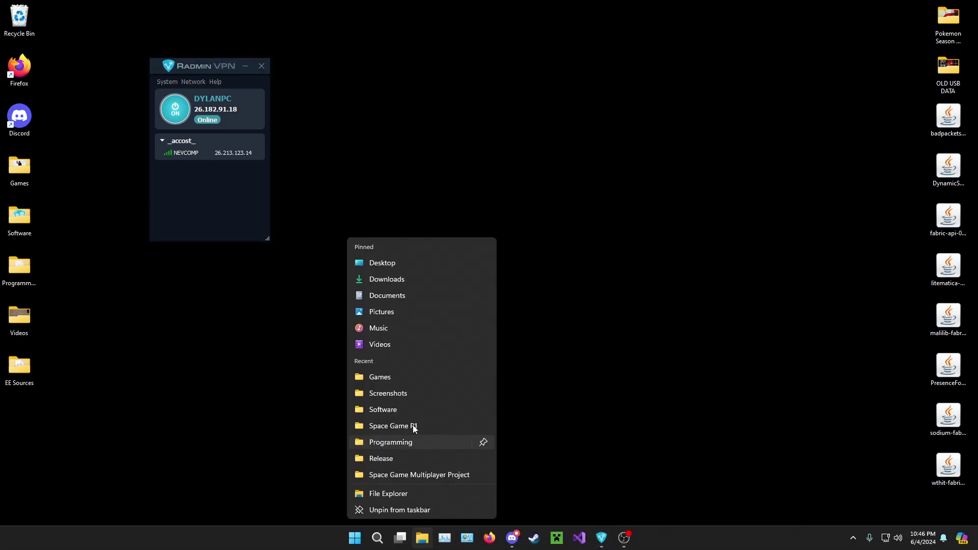
click(466, 426)
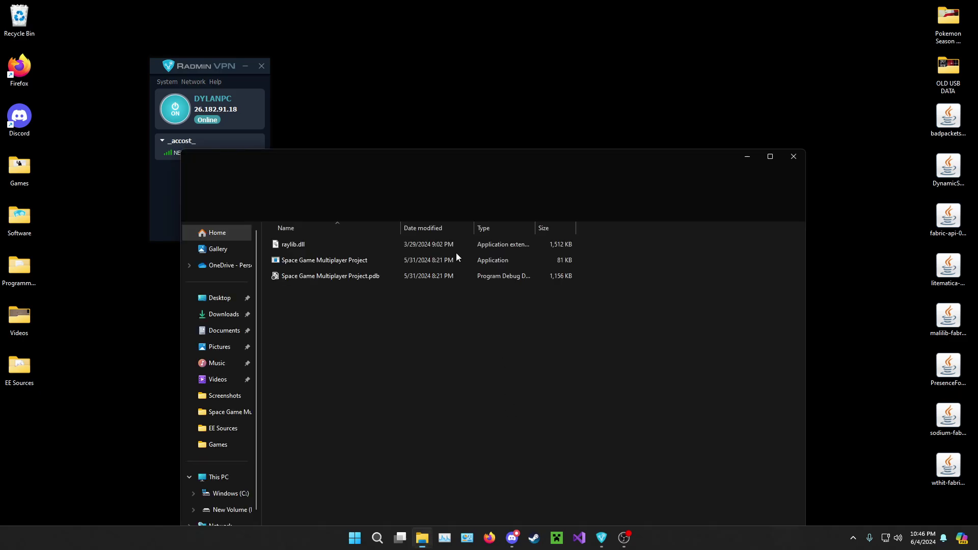
click(388, 262)
key(Return)
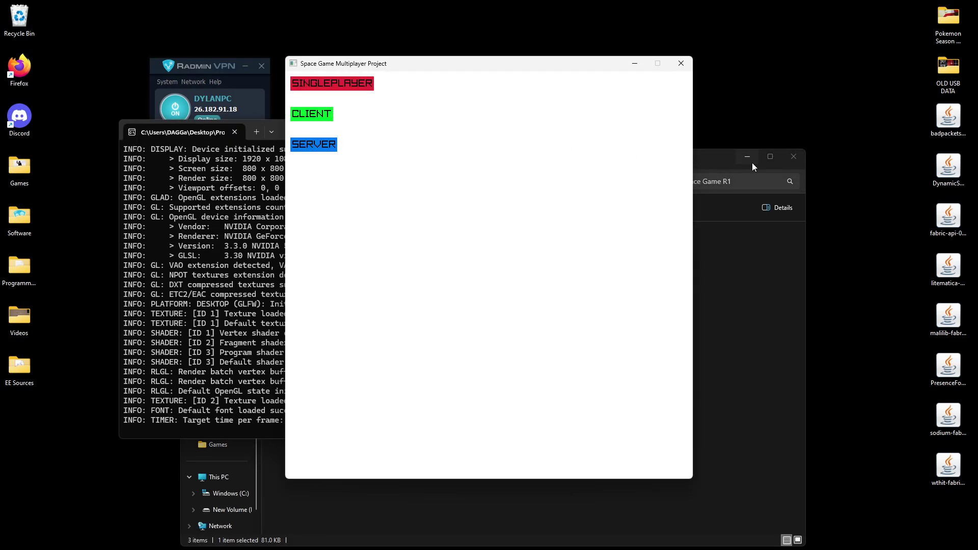
Move the folder and console windows out of the way and place the game window beside the Radmin VPN window.
drag(720, 159, 696, 502)
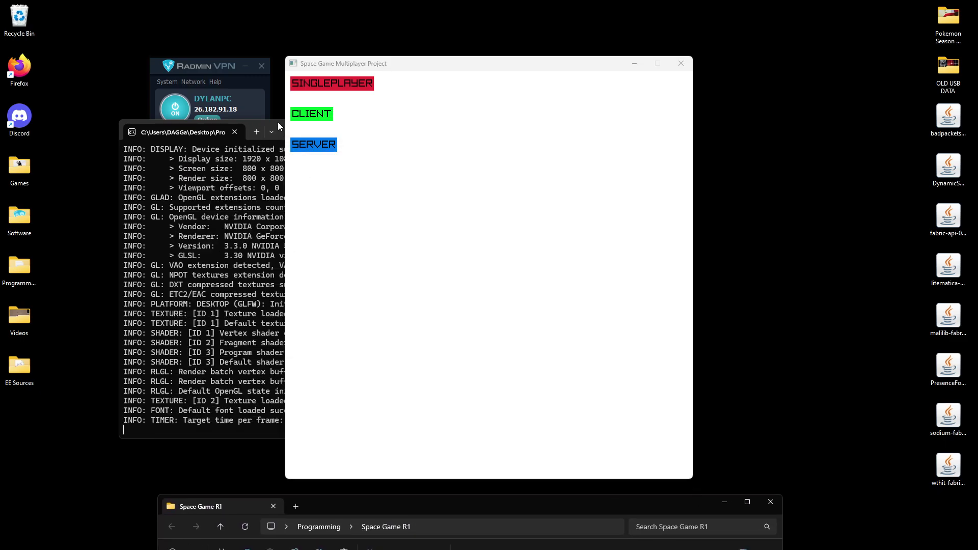
click(277, 121)
drag(356, 123, 408, 520)
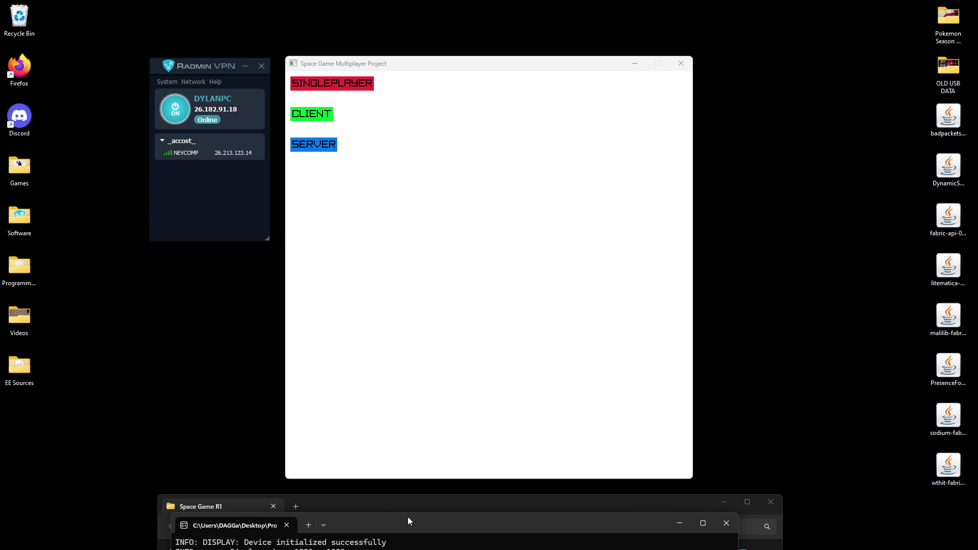
drag(415, 63, 422, 58)
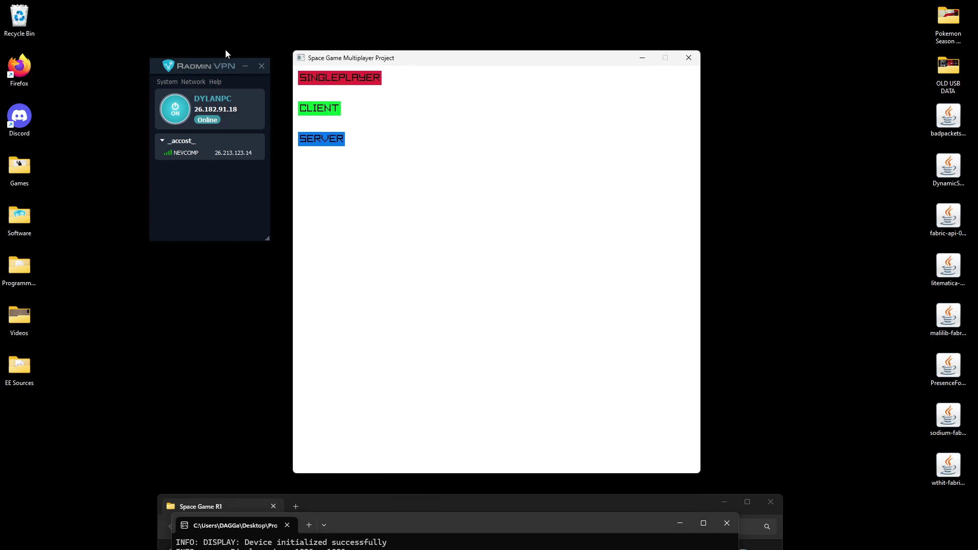
drag(204, 62, 220, 53)
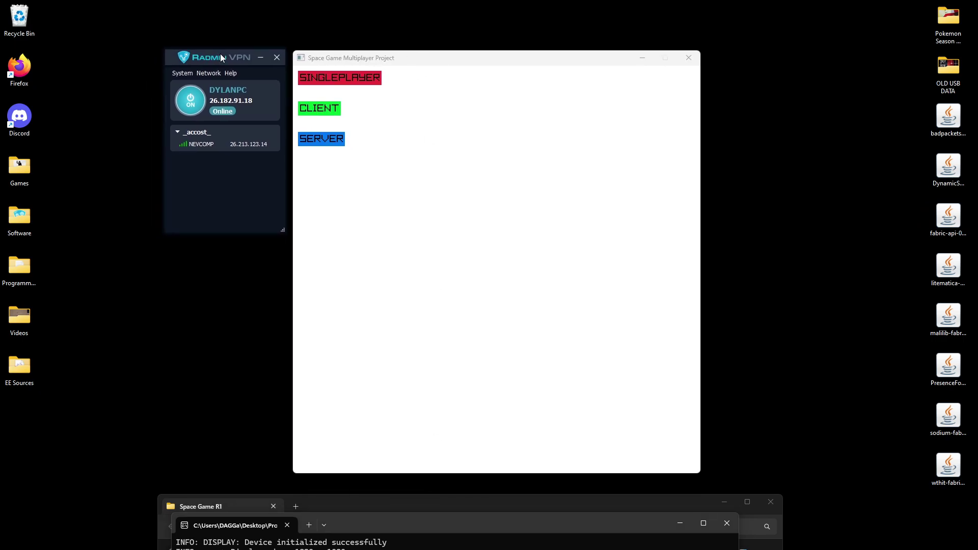
Join the multiplayer match as a client and engage the opponent's ship.
click(501, 188)
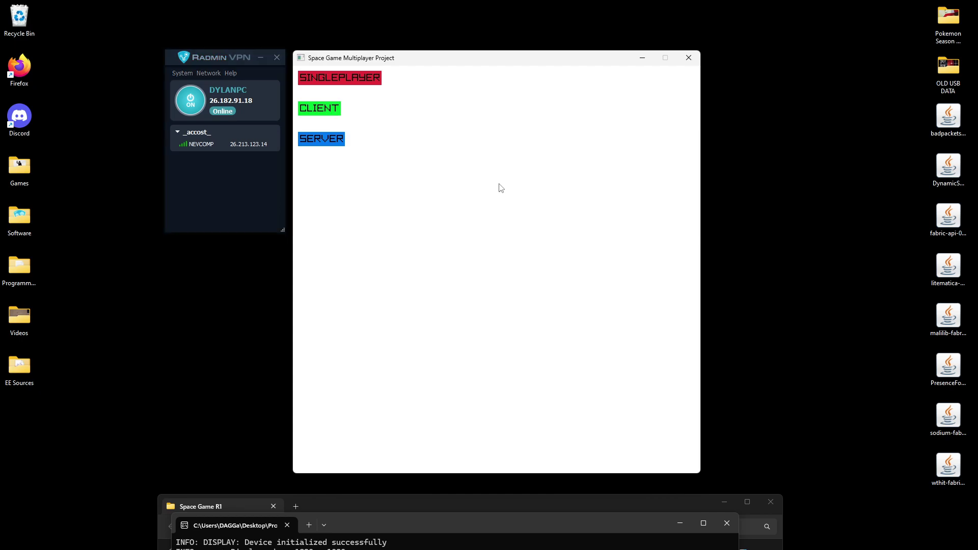
click(330, 112)
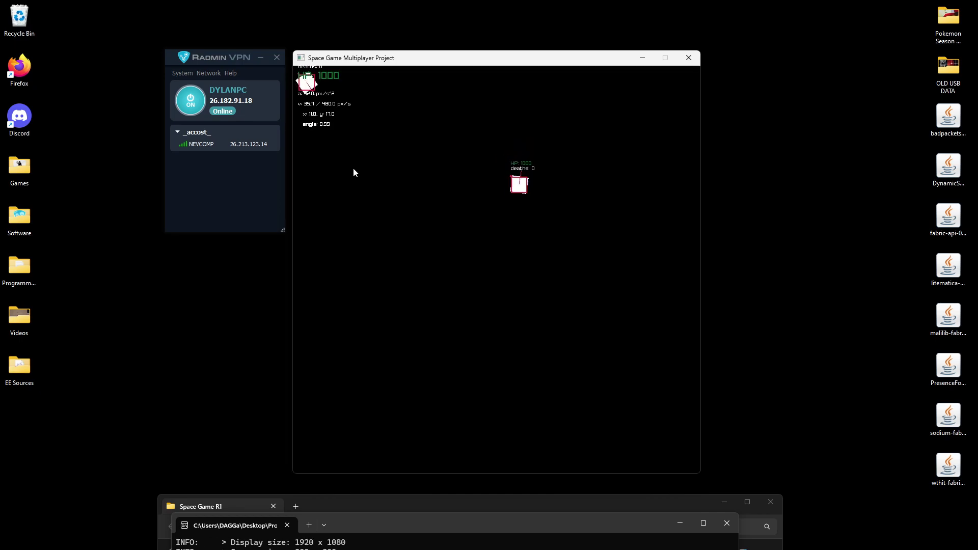
click(535, 190)
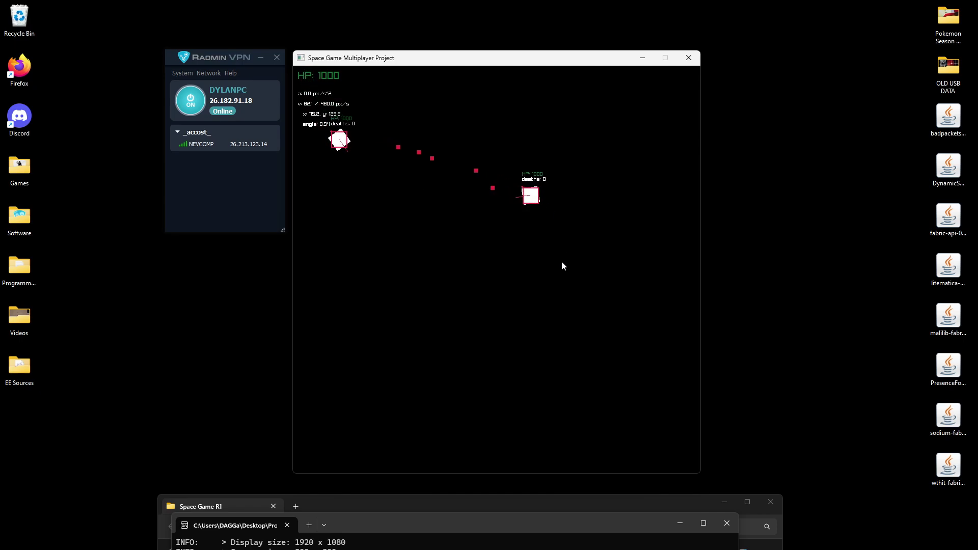
Rotate the client ship counterclockwise and brake it with reverse thrust while facing the opponent.
key(s)
key(a)
key(a)
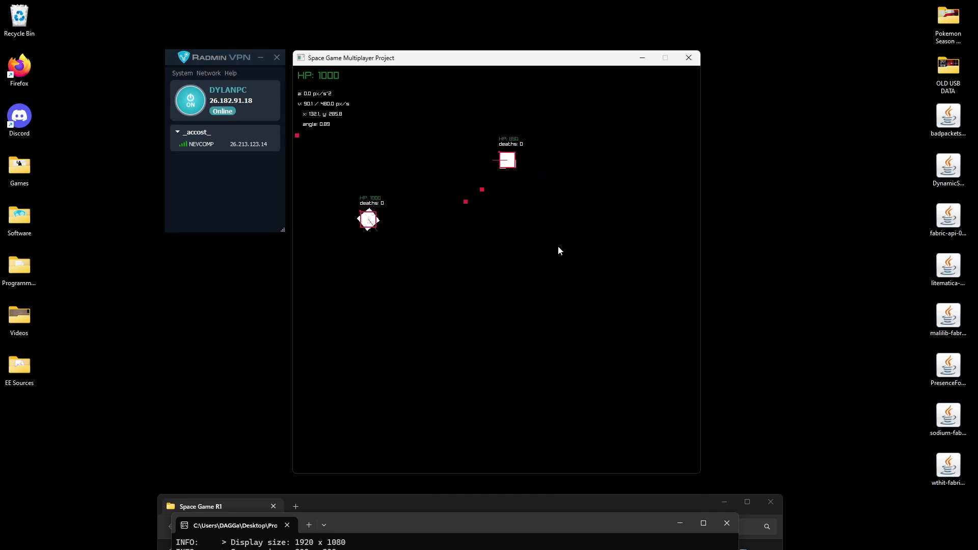
key(a)
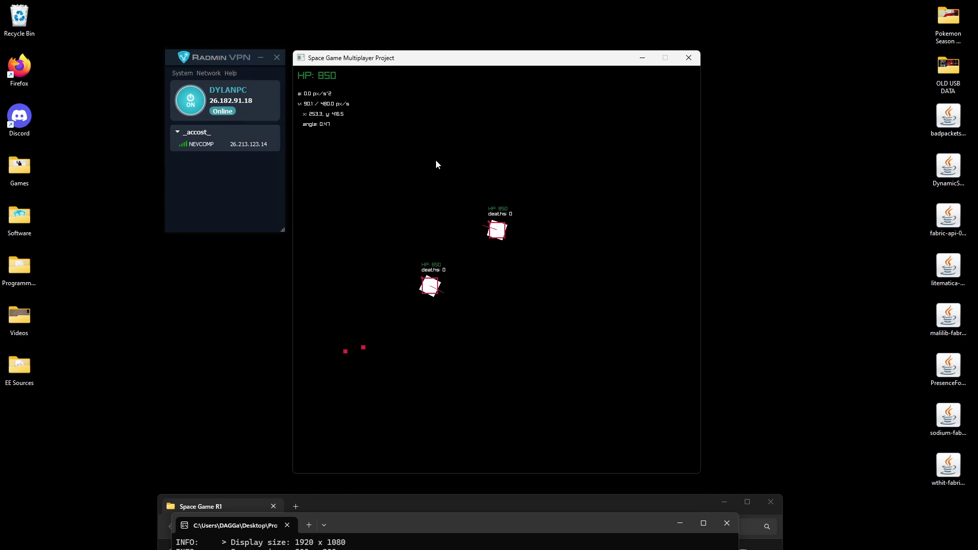
key(s)
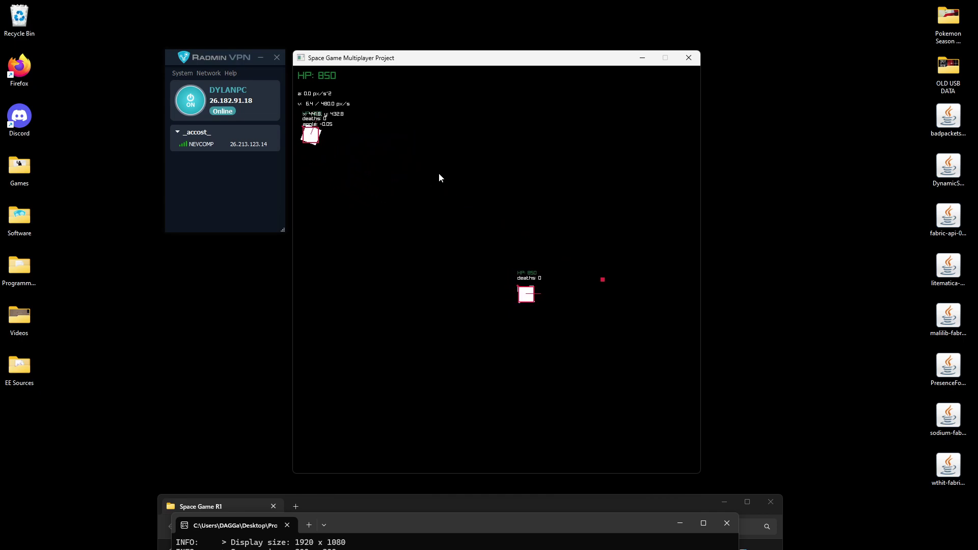
Close the multiplayer game and the Space Game R1 folder window.
key(Escape)
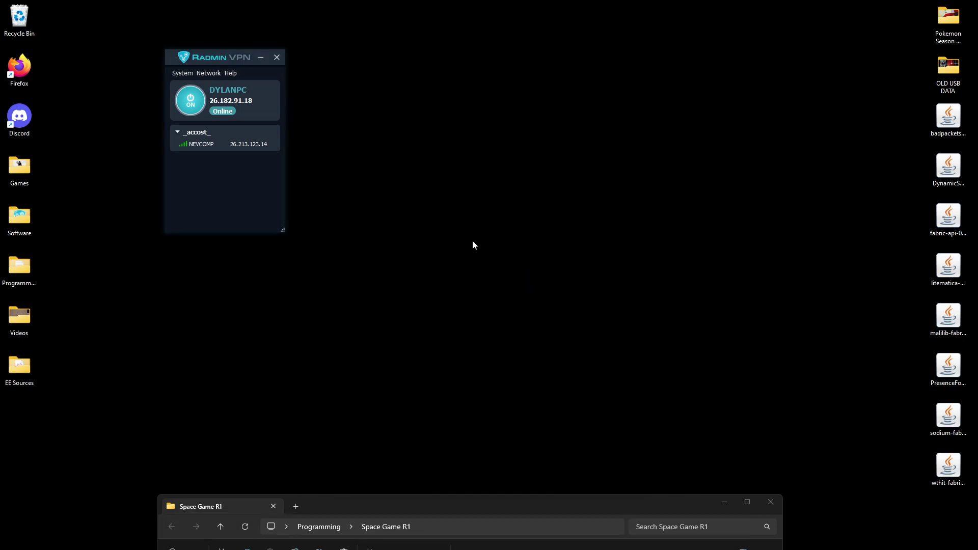
drag(488, 504, 515, 283)
click(799, 279)
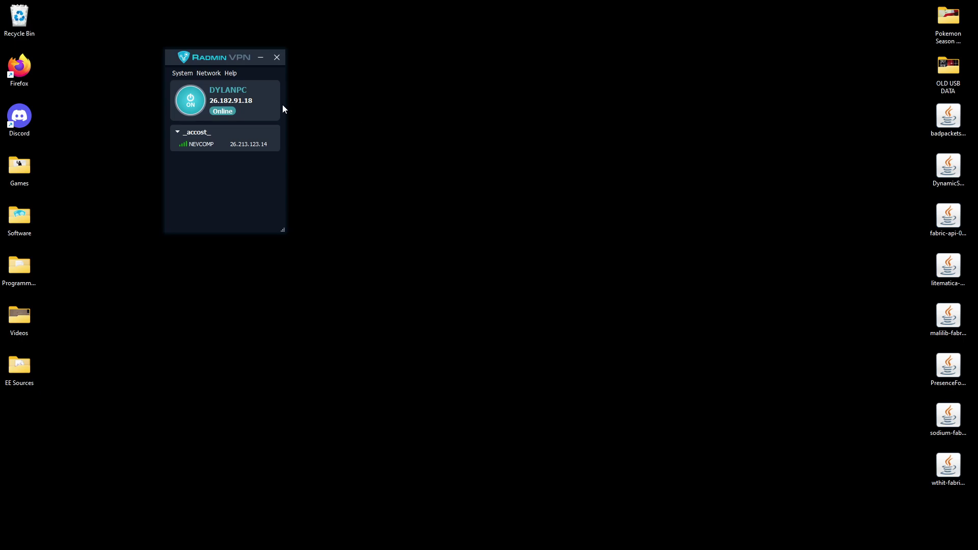
Delete the _accost_ network in Radmin VPN and close the VPN window.
right_click(186, 133)
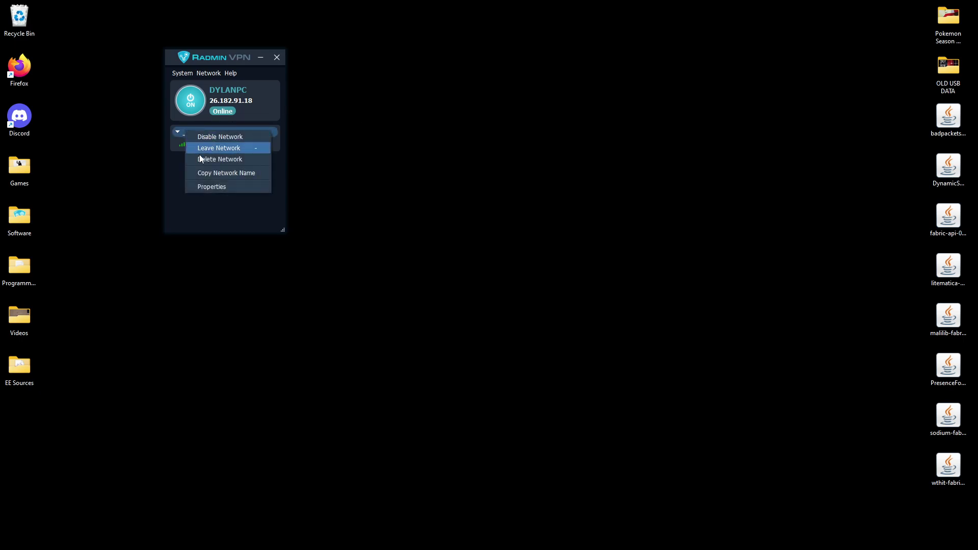
click(213, 159)
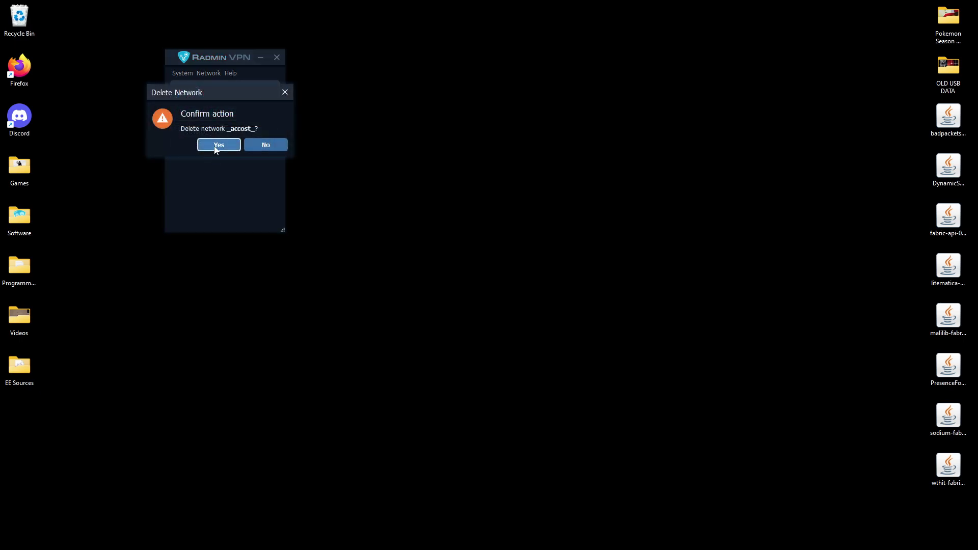
click(216, 145)
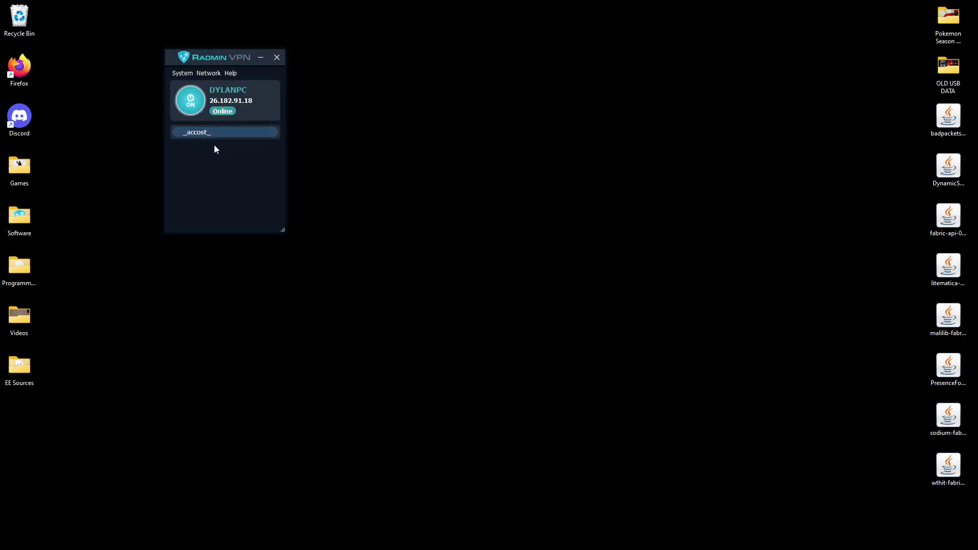
click(280, 60)
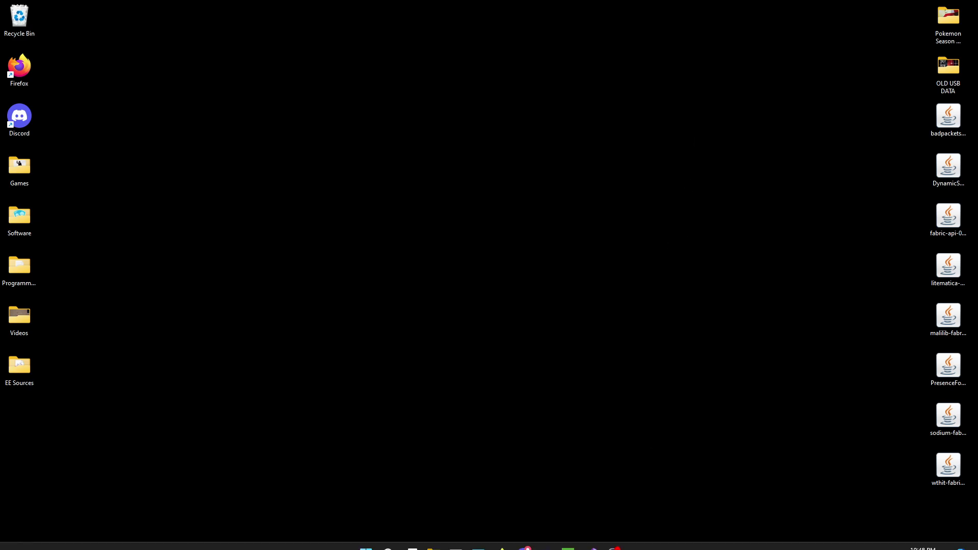
key(super)
mouse_move(615, 540)
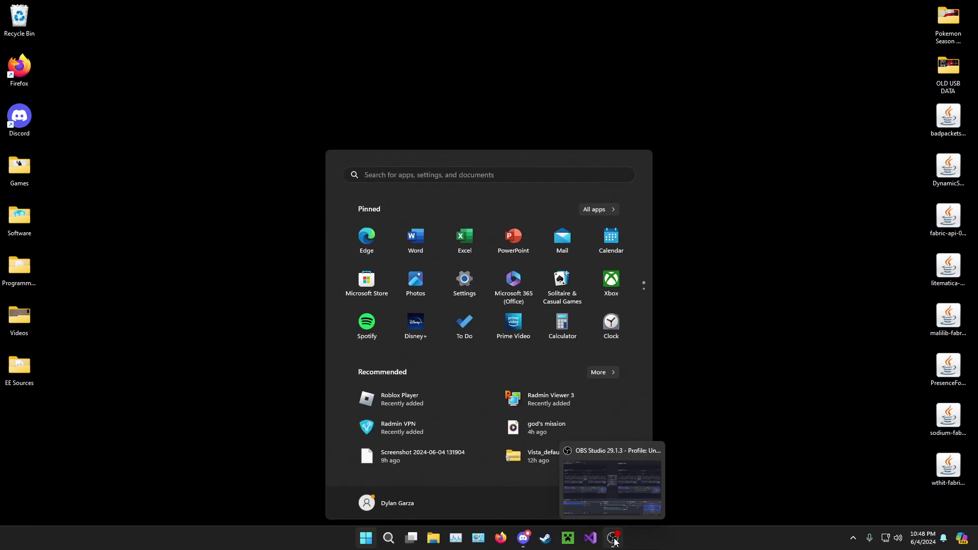